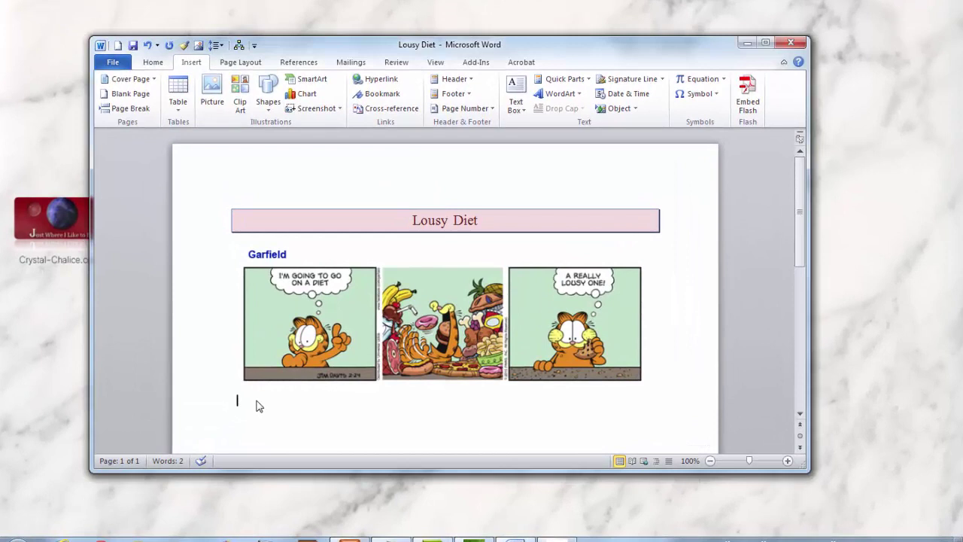
Type '(Yahoo Comics)' beneath the Garfield strip and select the credit text
{"action": "type", "text": "(Yahoo Comics)"}
{"action": "left_click", "coordinate": [237, 400]}
{"action": "left_click_drag", "start_coordinate": [249, 397], "coordinate": [305, 404]}
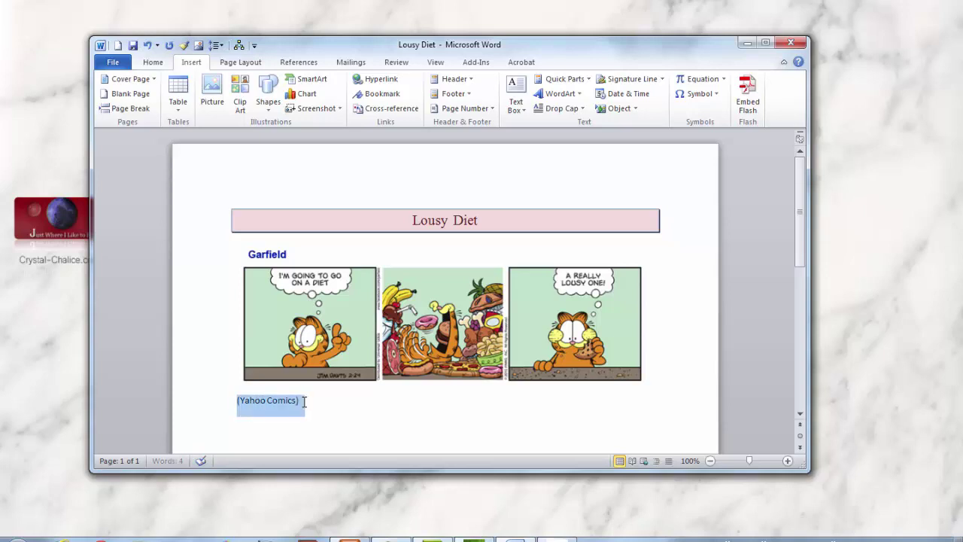
Make the (Yahoo Comics) credit teal, right-aligned and bold
{"action": "left_click", "coordinate": [153, 64]}
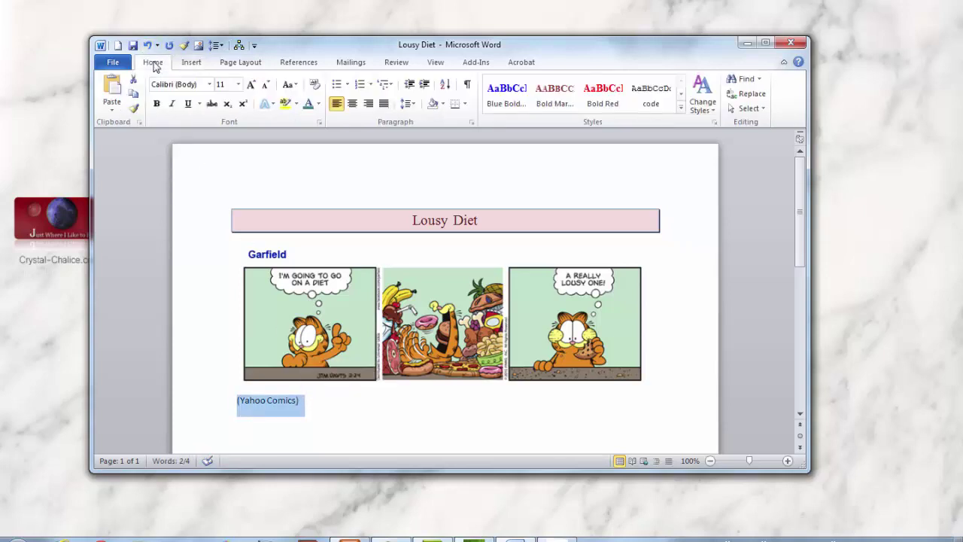
{"action": "left_click", "coordinate": [319, 104]}
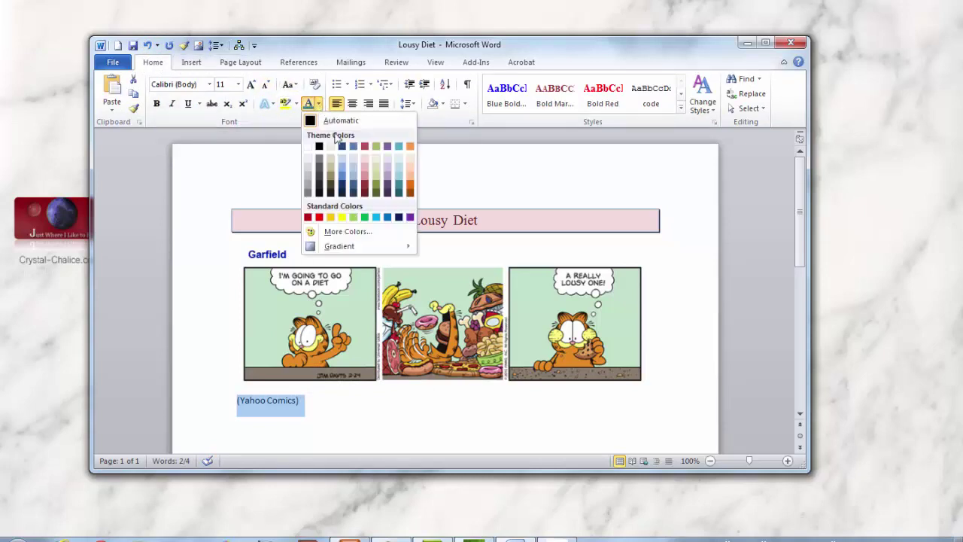
{"action": "left_click", "coordinate": [399, 188]}
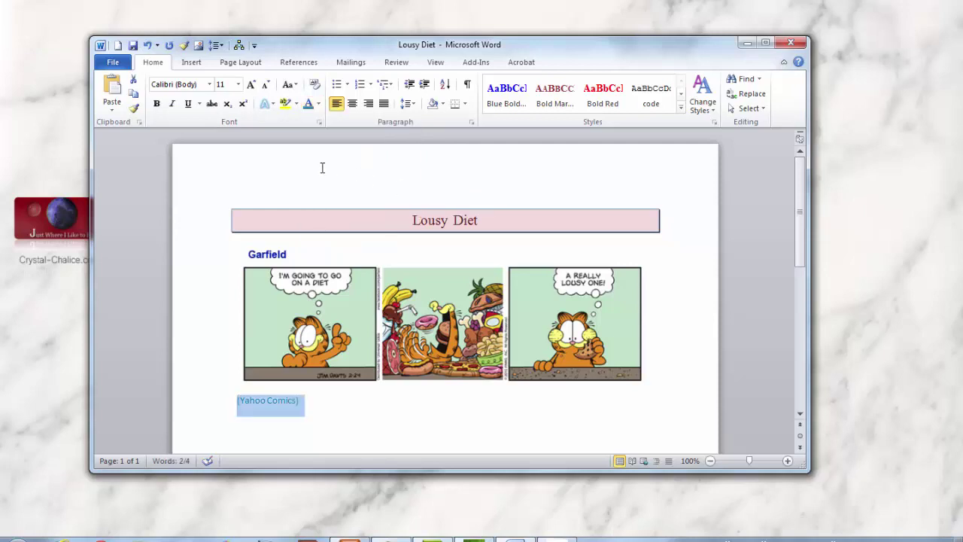
{"action": "left_click", "coordinate": [368, 103]}
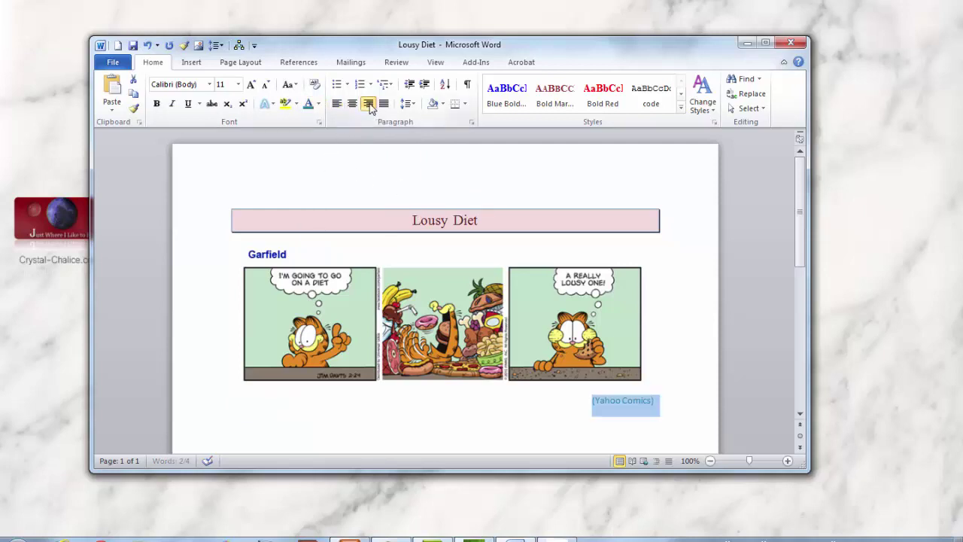
{"action": "left_click", "coordinate": [158, 106]}
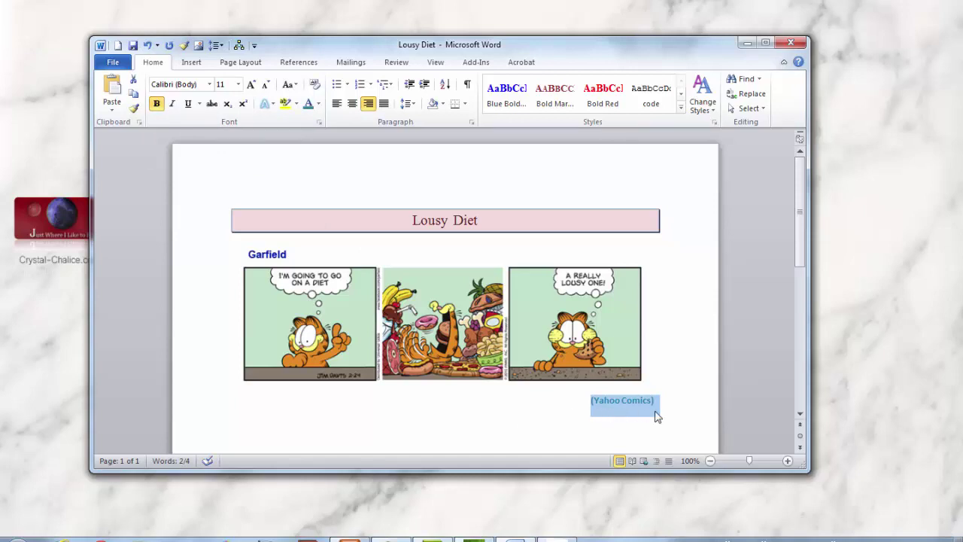
{"action": "left_click", "coordinate": [192, 65]}
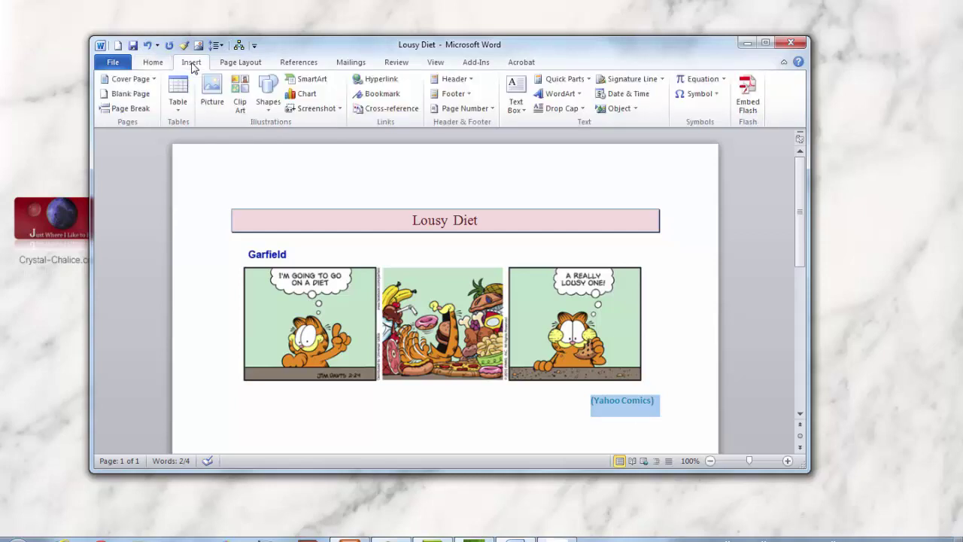
Save the selected credit to the AutoText gallery through Quick Parts
{"action": "left_click", "coordinate": [583, 81]}
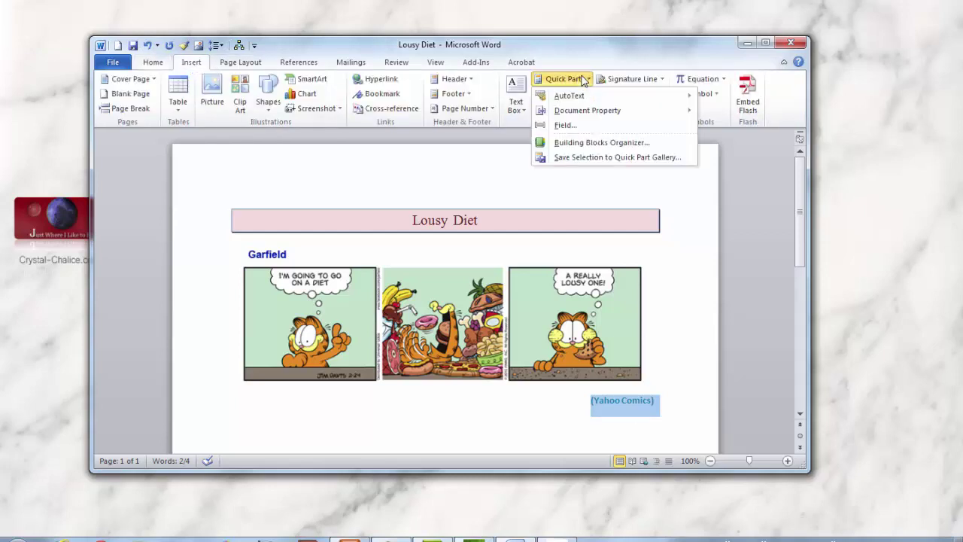
{"action": "mouse_move", "coordinate": [580, 99]}
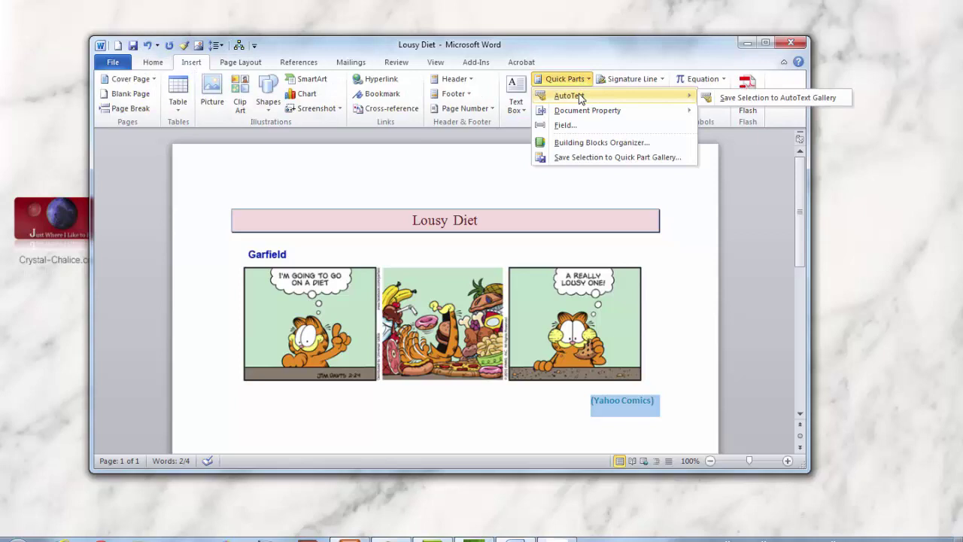
{"action": "left_click", "coordinate": [719, 105]}
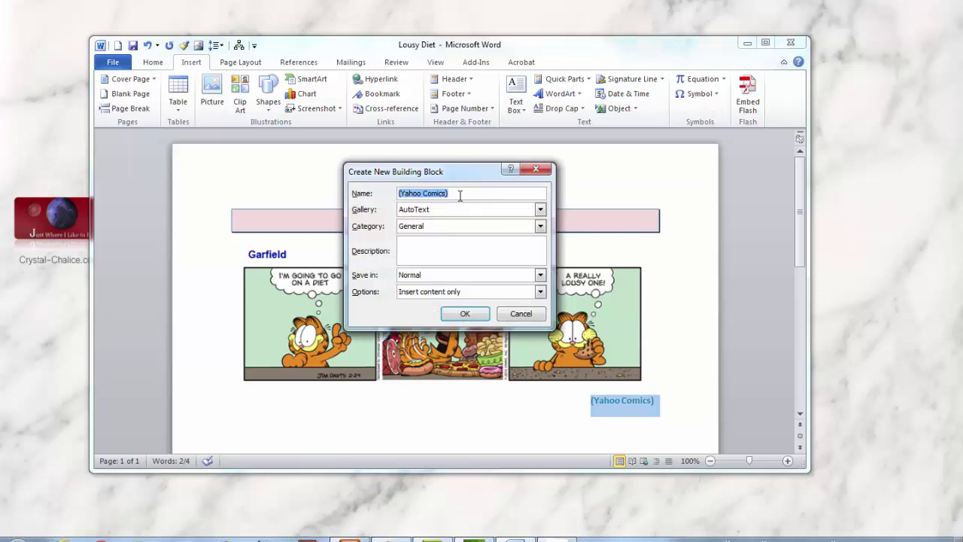
Keep 'Insert content only' in the block options and save the (Yahoo Comics) entry
{"action": "left_click", "coordinate": [541, 295]}
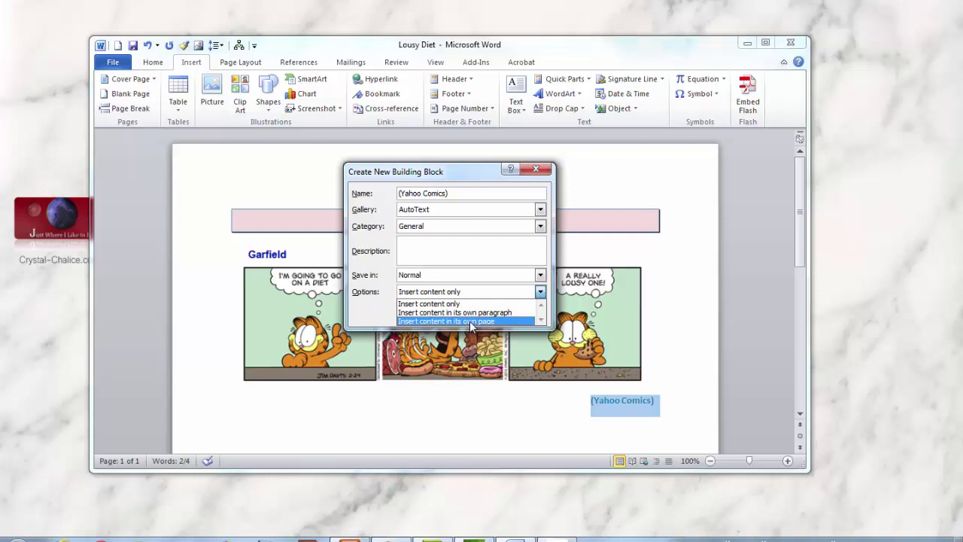
{"action": "left_click", "coordinate": [553, 260]}
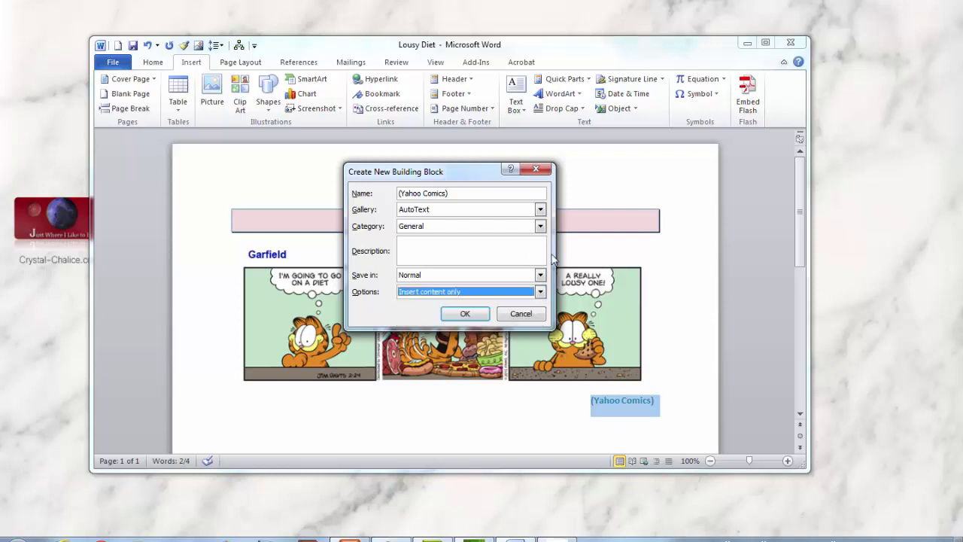
{"action": "left_click", "coordinate": [465, 314]}
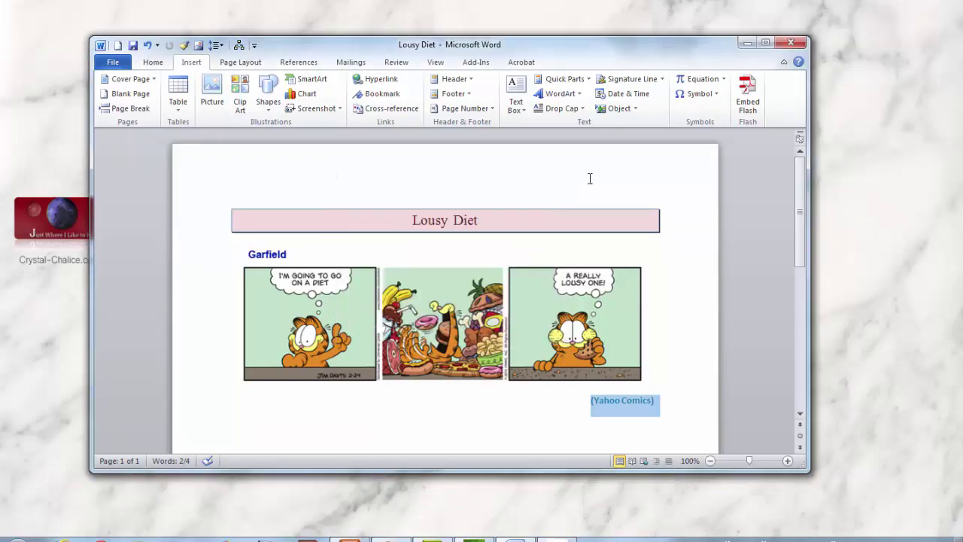
Confirm the new AutoText entry exists, then delete the (Yahoo Comics) credit line
{"action": "left_click", "coordinate": [589, 81]}
{"action": "mouse_move", "coordinate": [576, 101]}
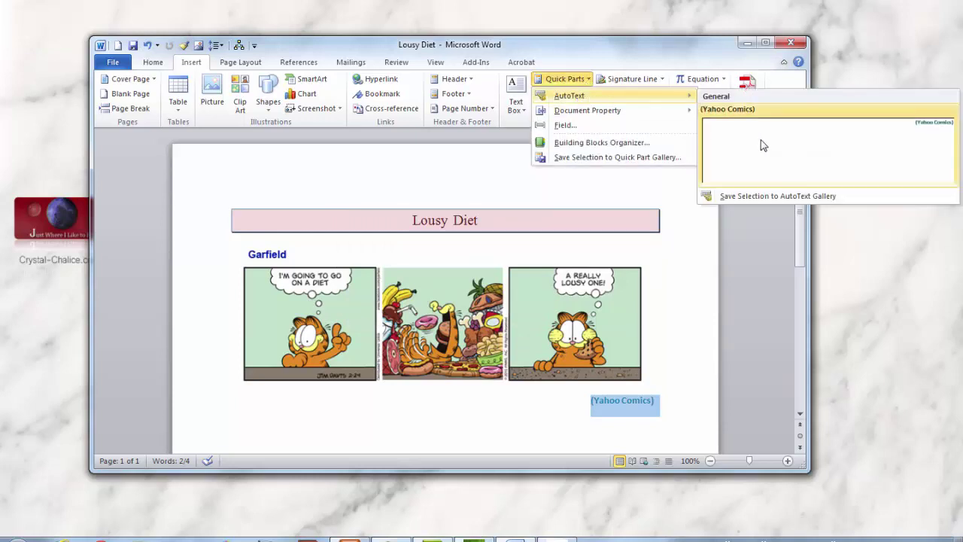
{"action": "left_click", "coordinate": [692, 362]}
{"action": "left_click_drag", "start_coordinate": [592, 400], "coordinate": [655, 400]}
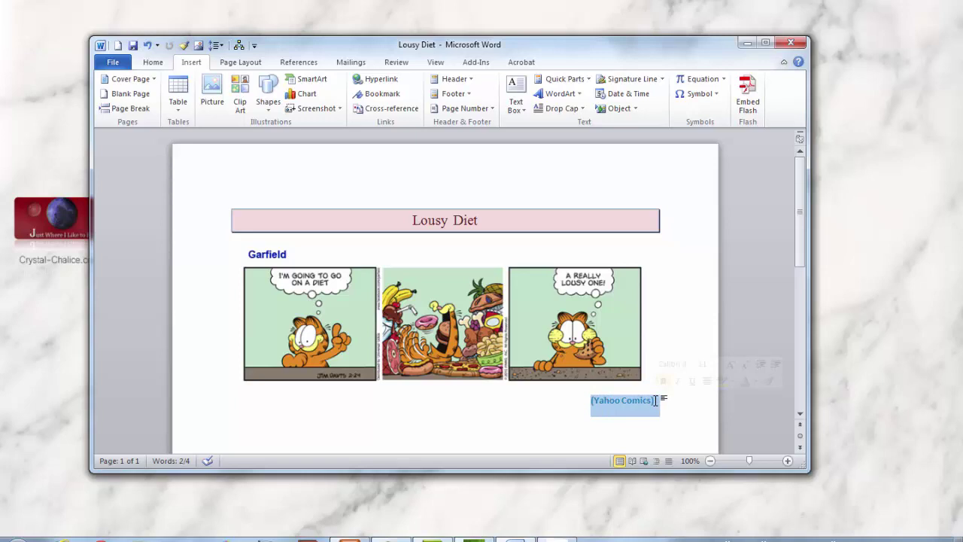
{"action": "key", "text": "Delete"}
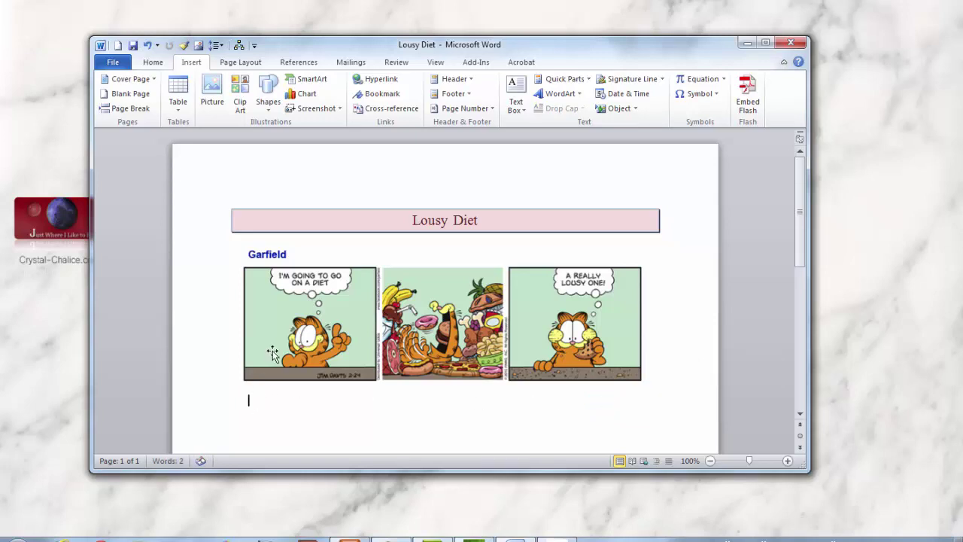
Reinsert the credit on the empty line from the (Yahoo Comics) AutoText entry
{"action": "left_click", "coordinate": [250, 400]}
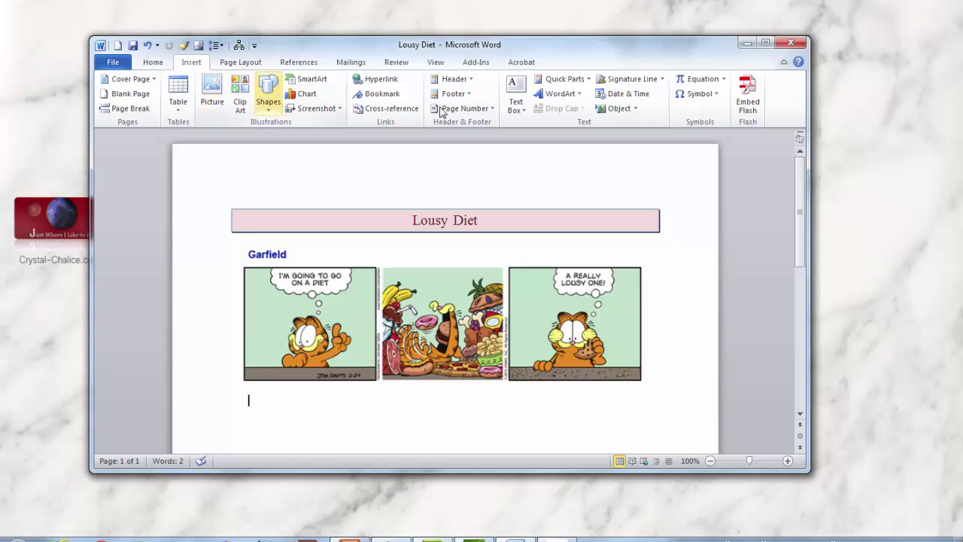
{"action": "left_click", "coordinate": [565, 81]}
{"action": "mouse_move", "coordinate": [570, 101]}
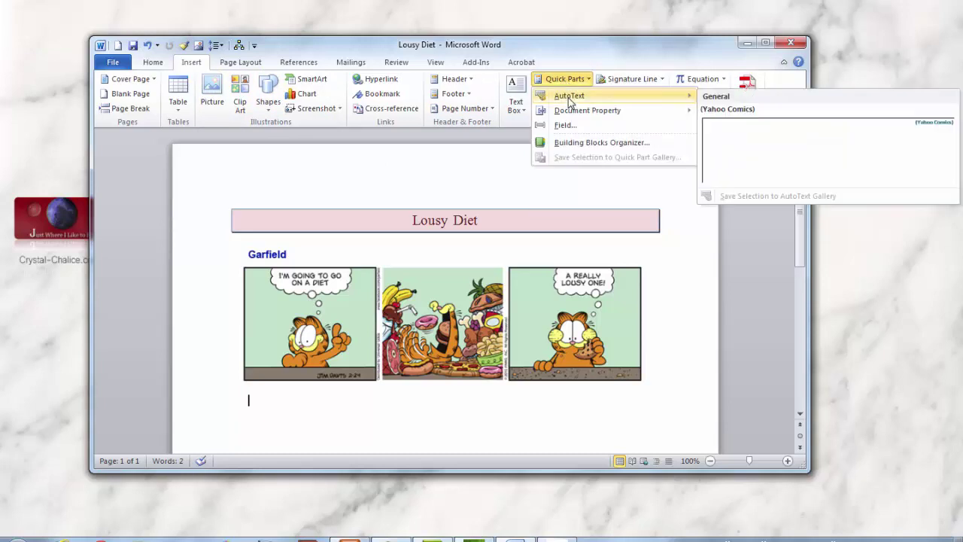
{"action": "left_click", "coordinate": [768, 140]}
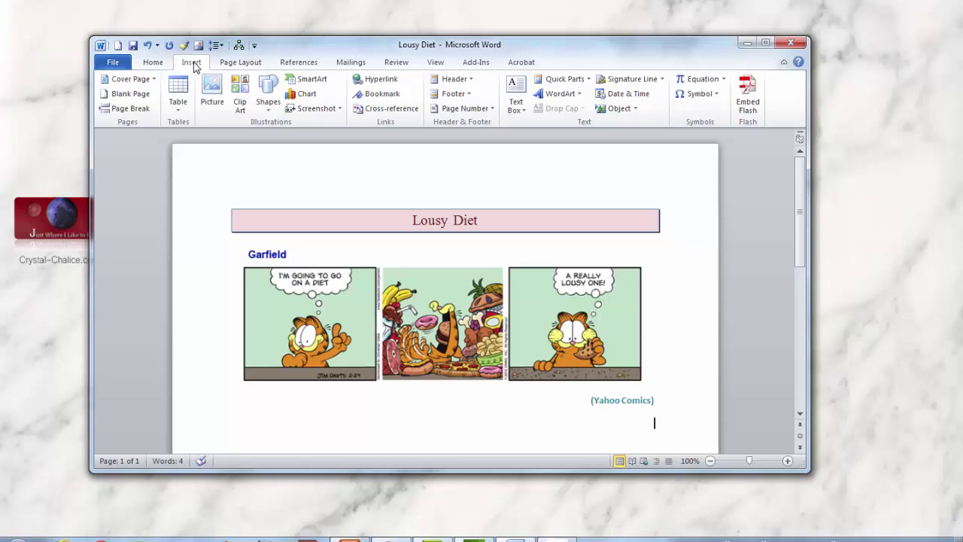
{"action": "left_click", "coordinate": [587, 80]}
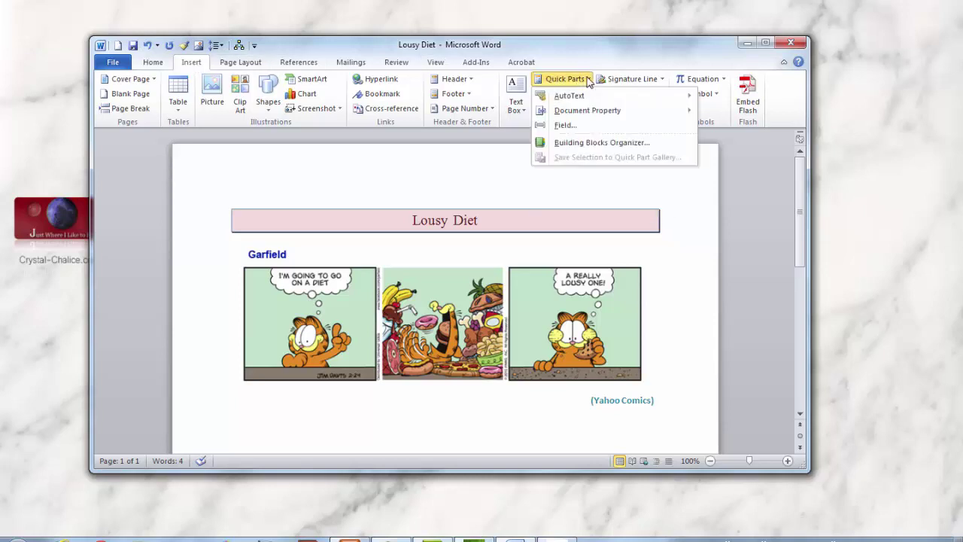
Remove the (Yahoo Comics) entry in the Building Blocks Organizer, confirm, and close it
{"action": "left_click", "coordinate": [595, 143]}
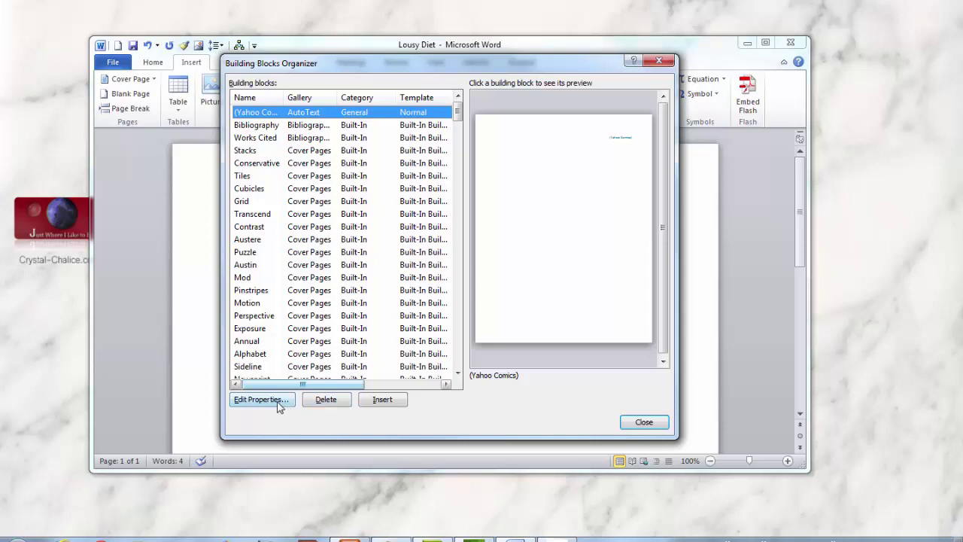
{"action": "left_click", "coordinate": [326, 399]}
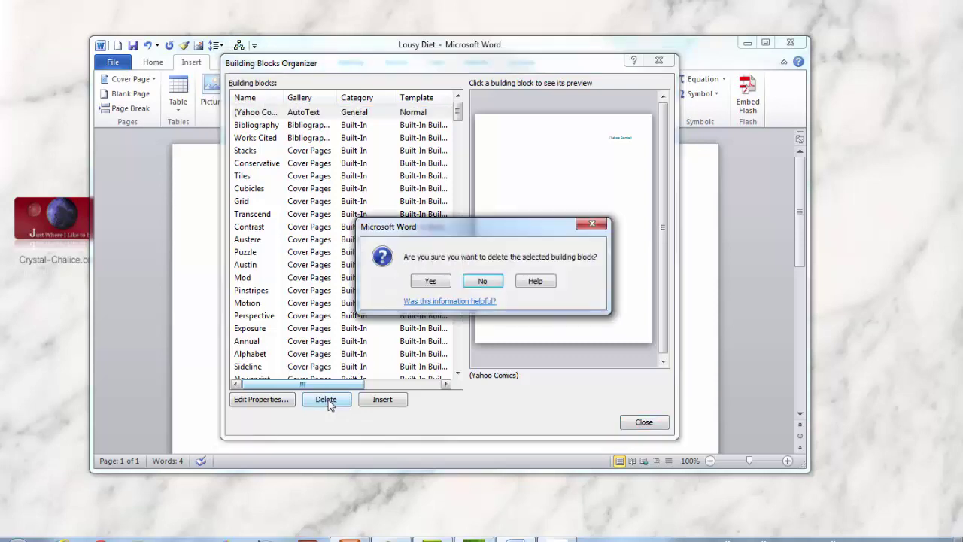
{"action": "left_click", "coordinate": [430, 282]}
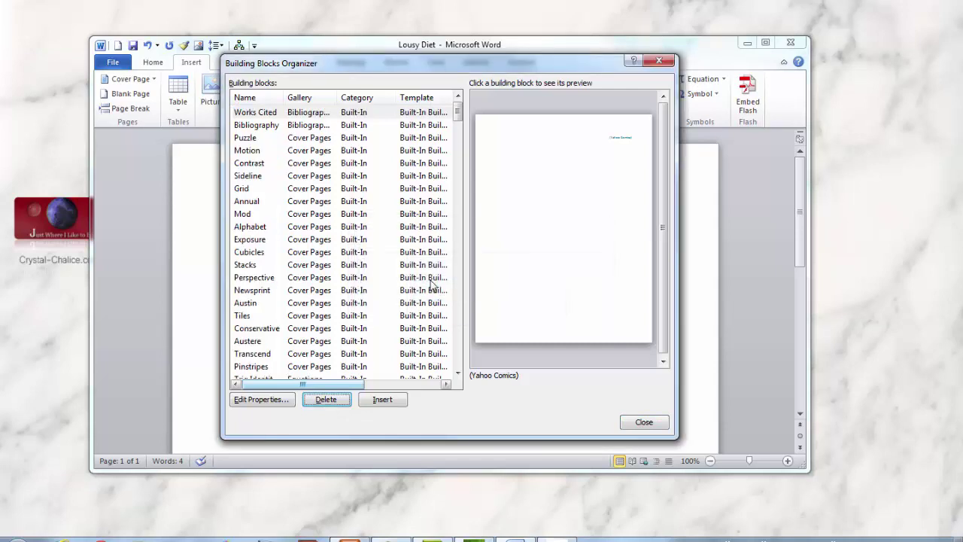
{"action": "left_click", "coordinate": [652, 426]}
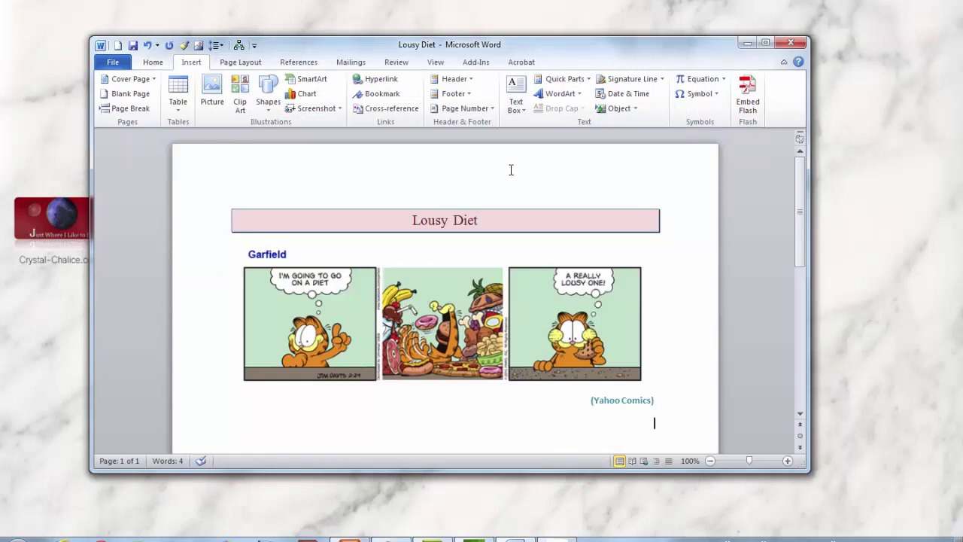
Check the AutoText list, then quit Word, agreeing to save changes
{"action": "left_click", "coordinate": [590, 83]}
{"action": "mouse_move", "coordinate": [585, 98]}
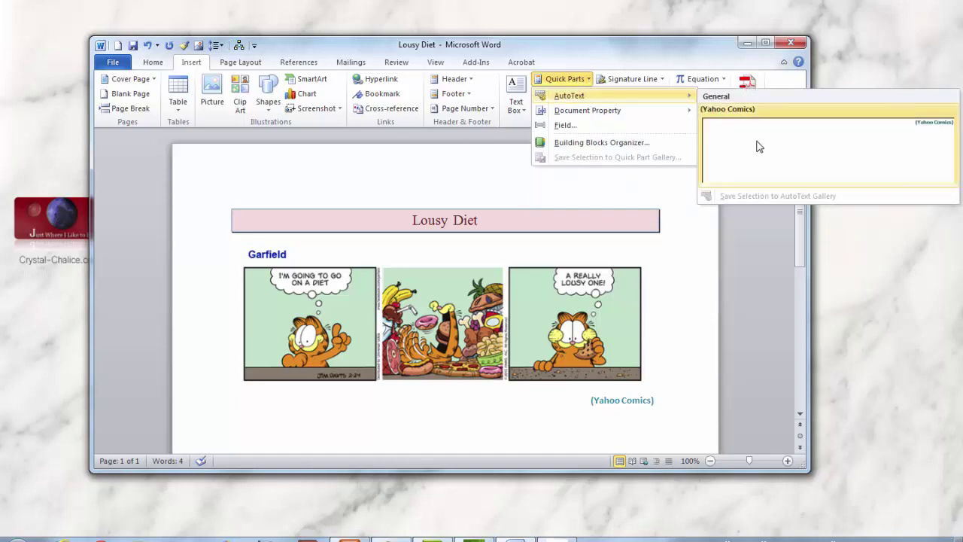
{"action": "left_click", "coordinate": [796, 47]}
{"action": "left_click", "coordinate": [493, 270]}
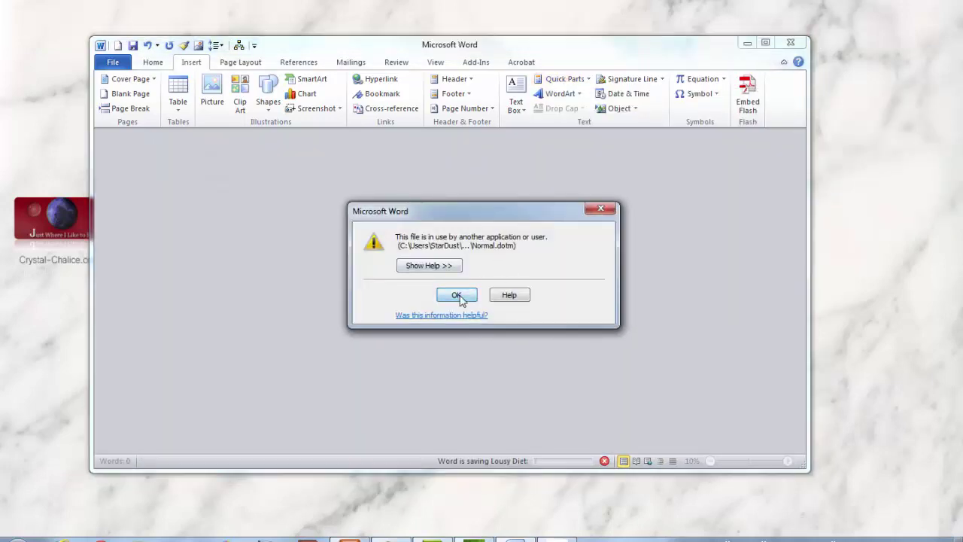
Dismiss the file-in-use error, cancel Save As, and close Word choosing Don't Save
{"action": "left_click", "coordinate": [457, 296]}
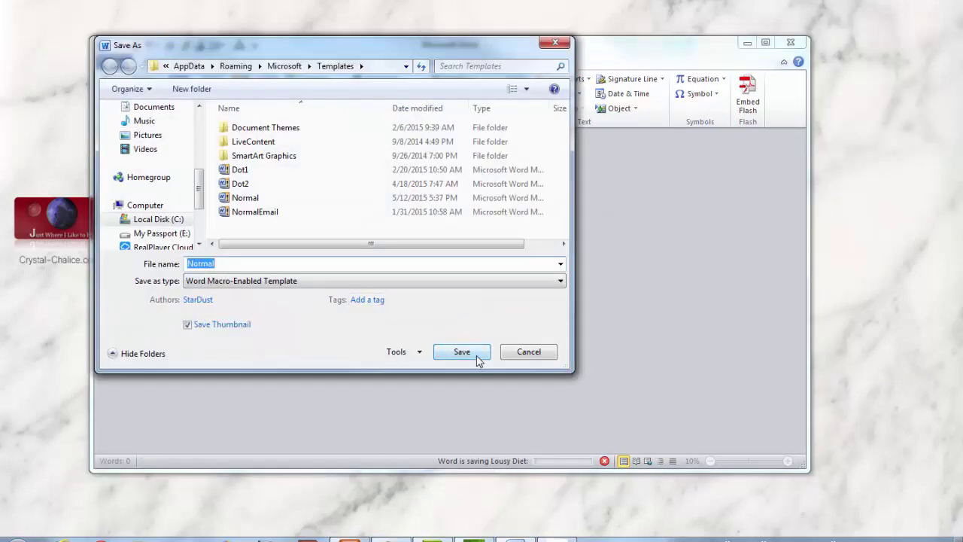
{"action": "left_click", "coordinate": [529, 352]}
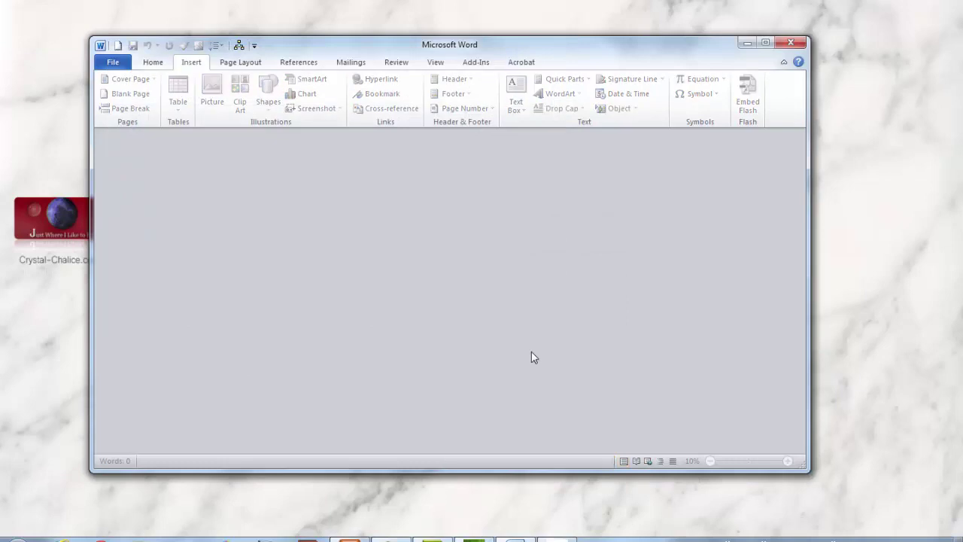
{"action": "left_click", "coordinate": [791, 43]}
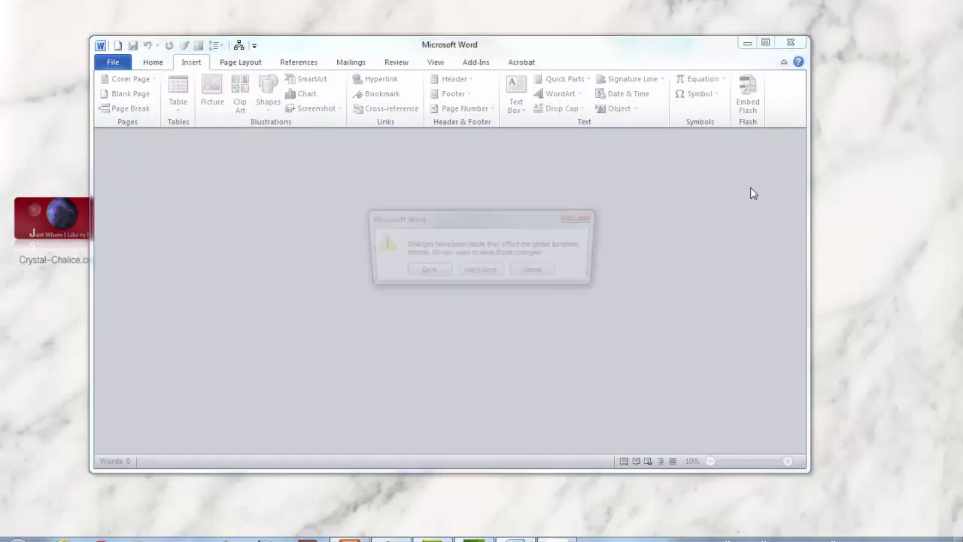
{"action": "left_click", "coordinate": [480, 272]}
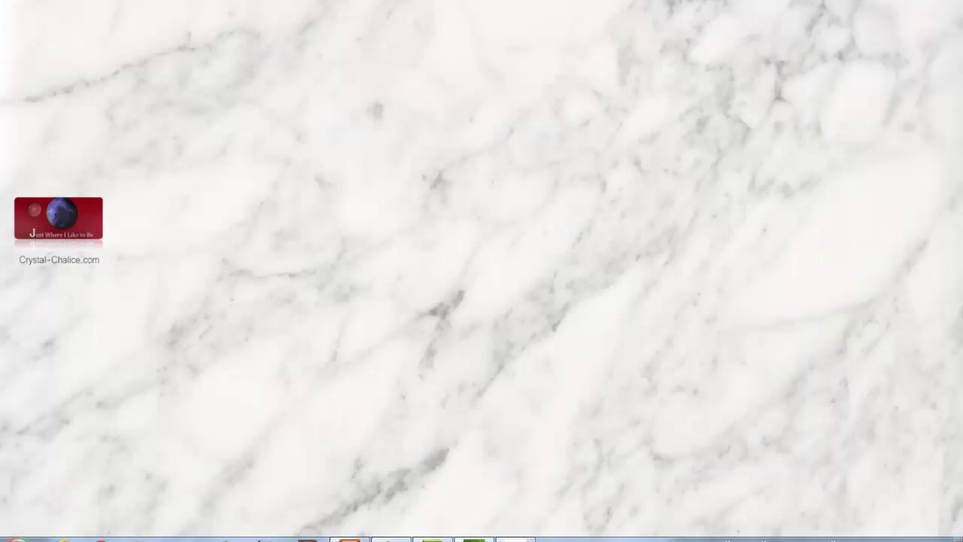
Reopen Lousy Diet from Microsoft Word 2010's recent documents in the Start menu
{"action": "key", "text": "super"}
{"action": "mouse_move", "coordinate": [94, 51]}
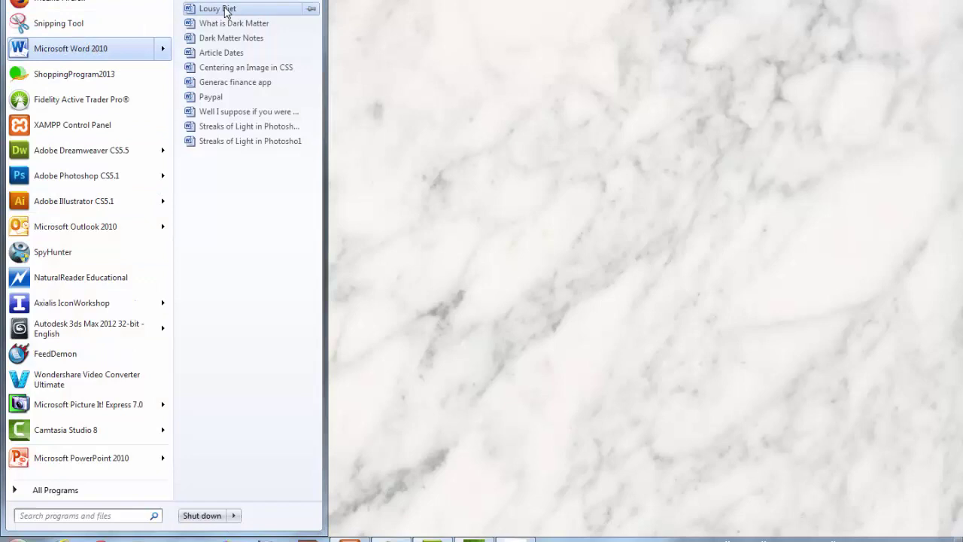
{"action": "left_click", "coordinate": [225, 9]}
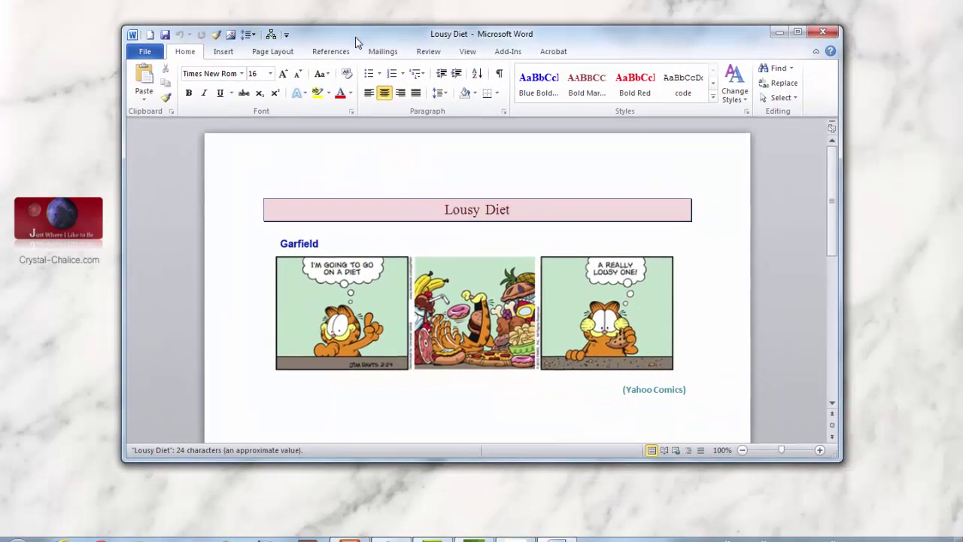
Check the Insert tab's Quick Parts AutoText gallery, which now shows no entries
{"action": "left_click", "coordinate": [224, 52]}
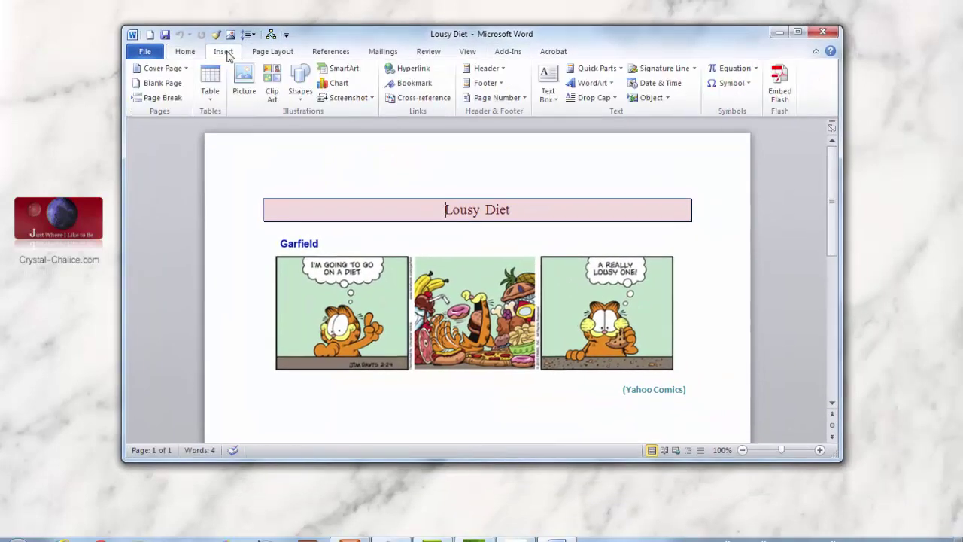
{"action": "left_click", "coordinate": [618, 68]}
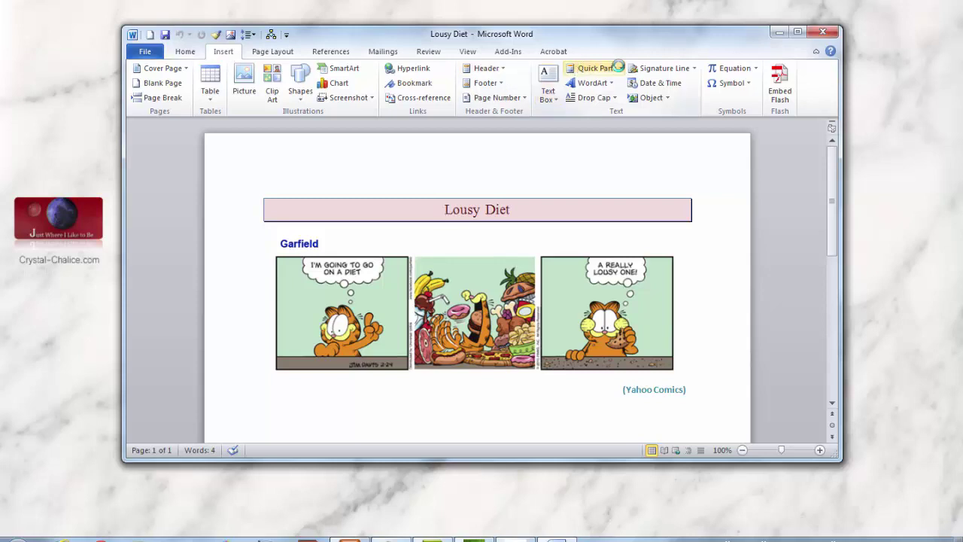
{"action": "mouse_move", "coordinate": [617, 88]}
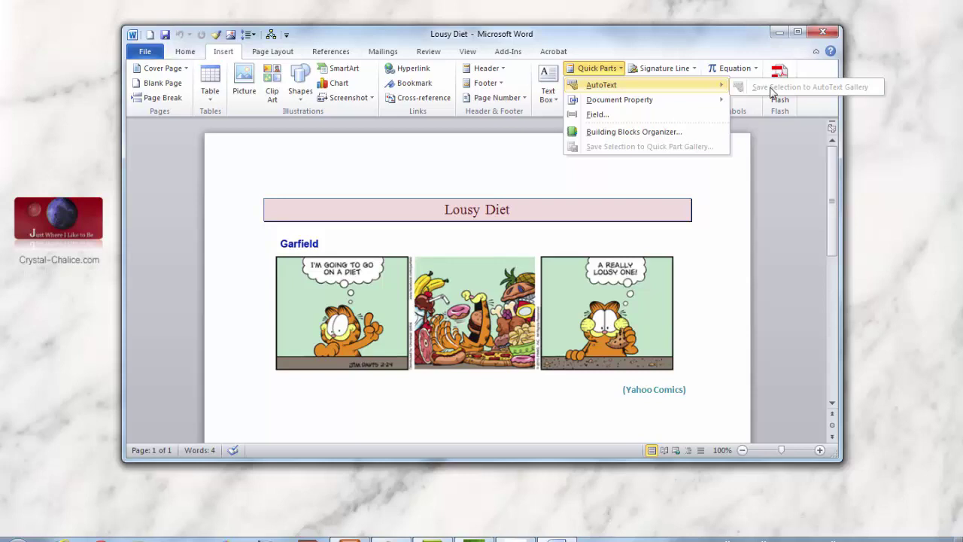
{"action": "left_click", "coordinate": [718, 223]}
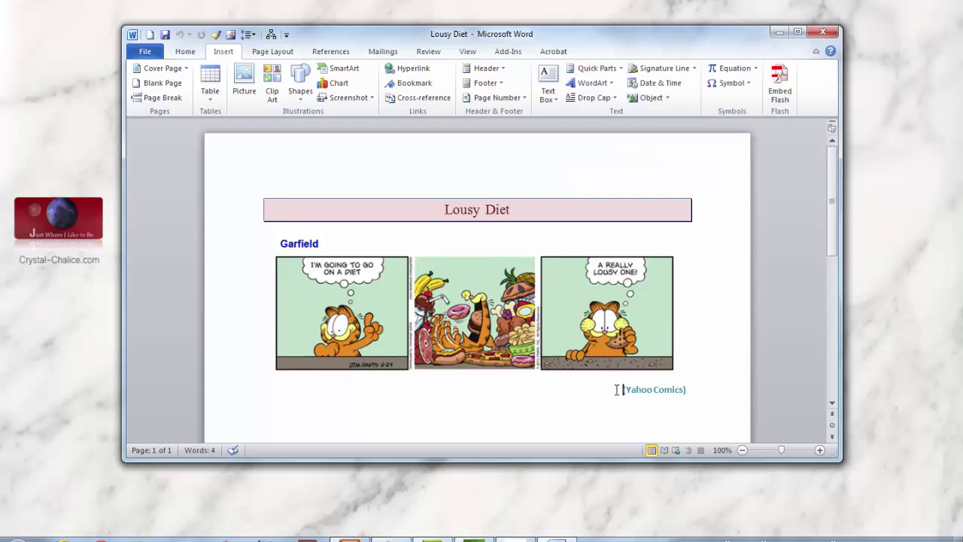
Select the (Yahoo Comics) credit line and bring up Quick Parts > AutoText
{"action": "left_click_drag", "start_coordinate": [629, 389], "coordinate": [689, 389]}
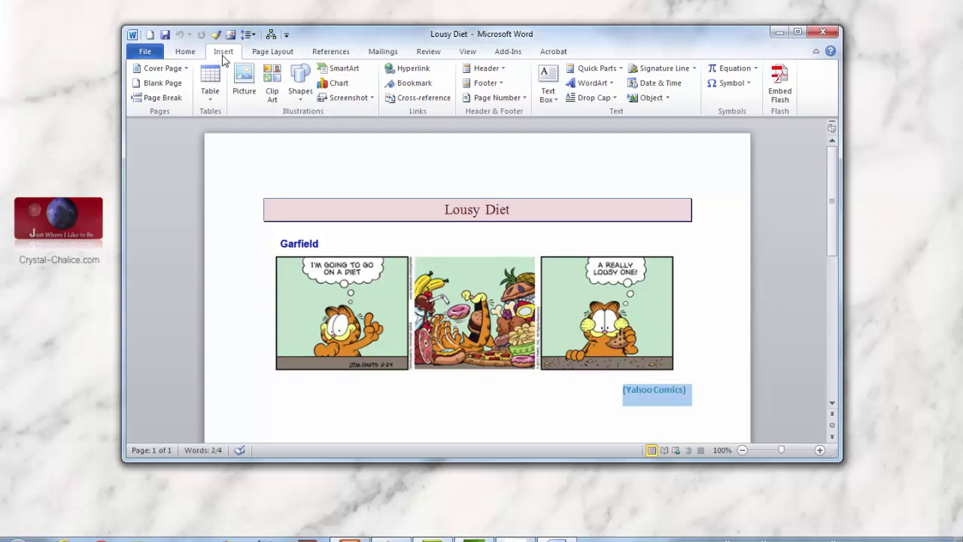
{"action": "left_click", "coordinate": [597, 69]}
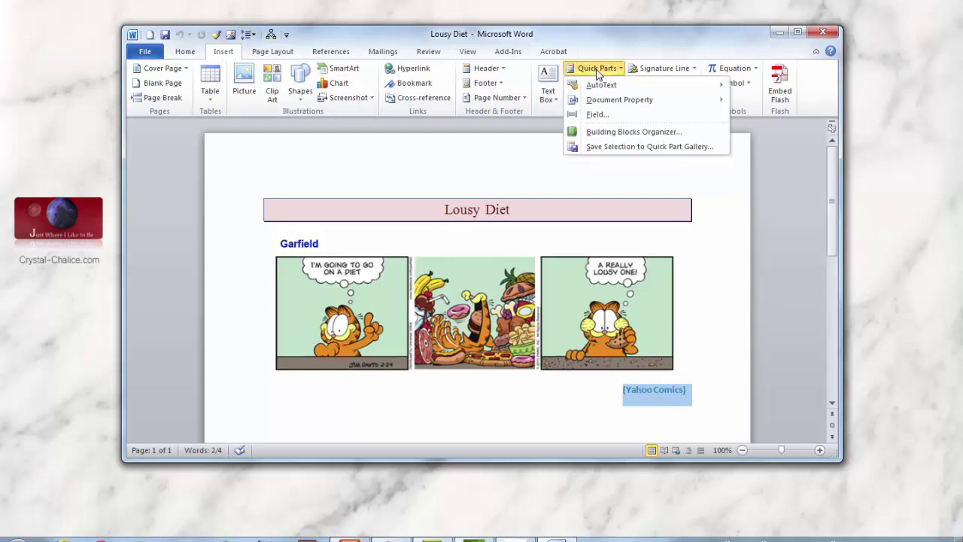
{"action": "mouse_move", "coordinate": [602, 86]}
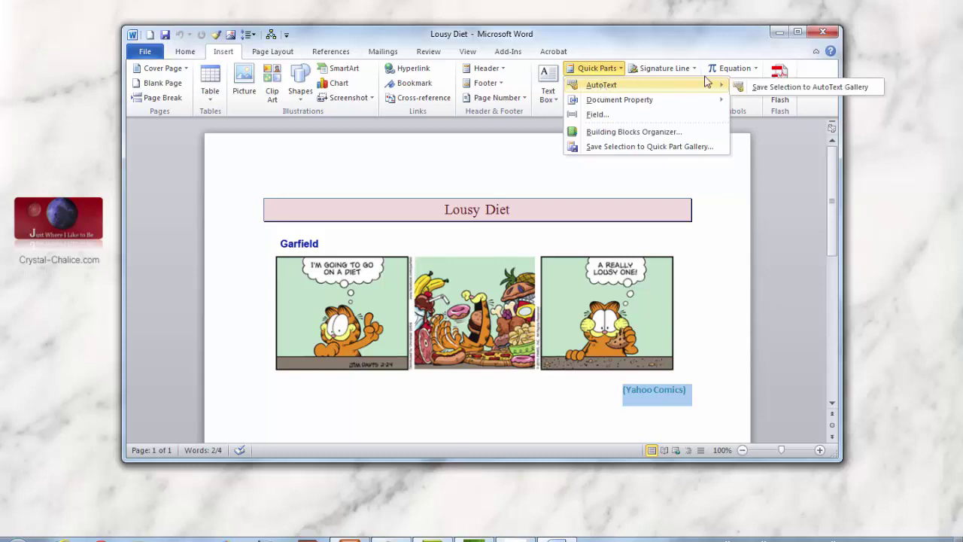